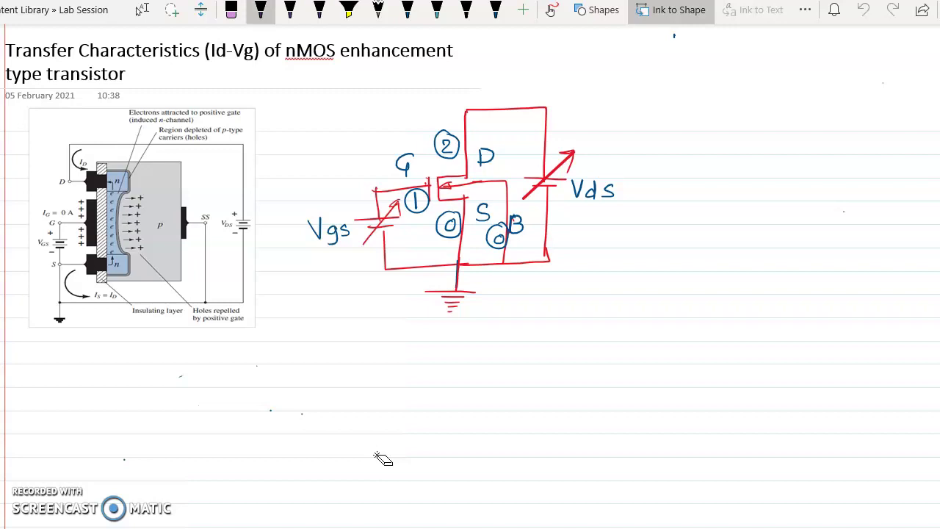
# - Select the pen in the Draw toolbar and change its ink colour to red
pyautogui.click(290, 9)
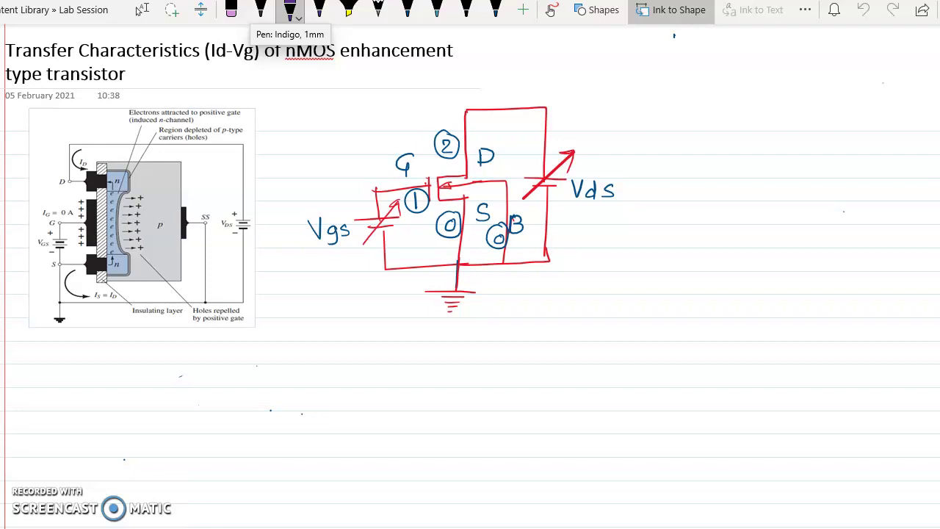
pyautogui.click(289, 10)
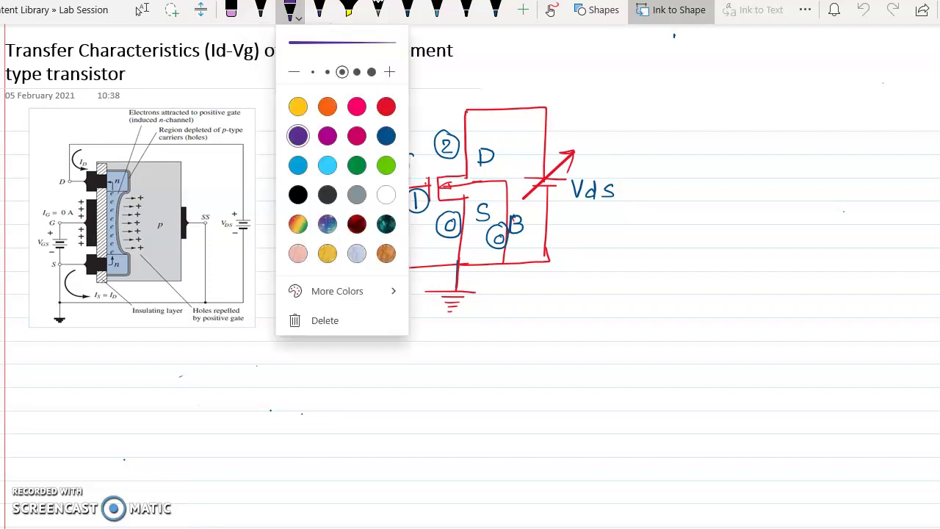
pyautogui.click(385, 107)
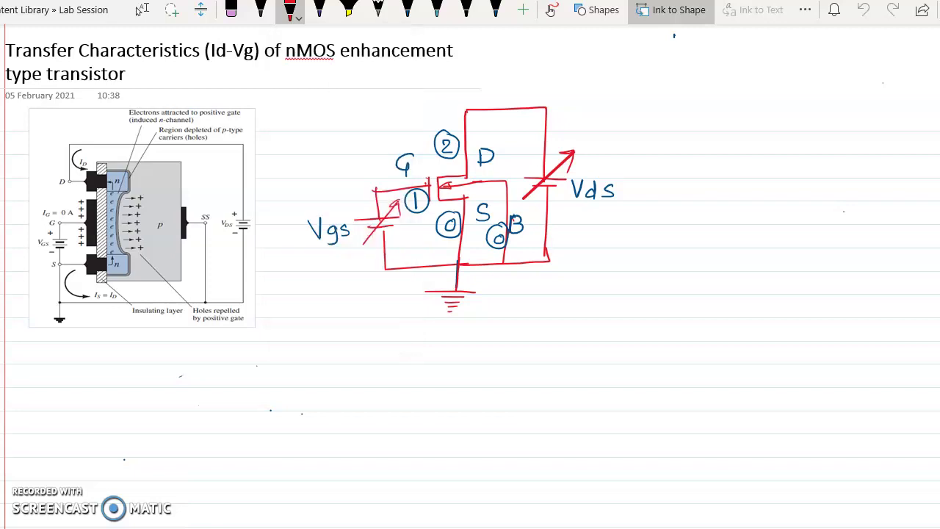
# - Underline 'nMOS enhancement' in the title and tick the cross-section figure and the circuit sketch
pyautogui.moveTo(266, 75); pyautogui.dragTo(439, 64)
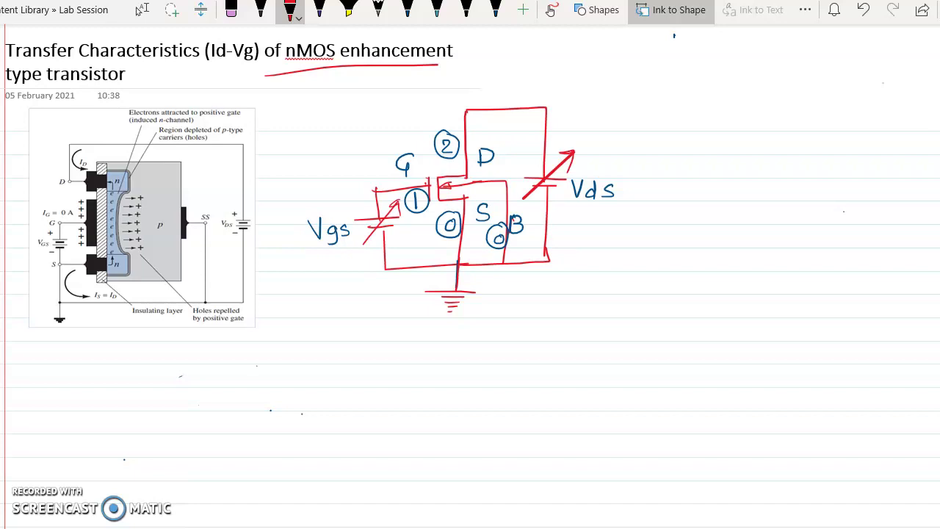
pyautogui.moveTo(117, 337); pyautogui.dragTo(161, 327)
pyautogui.moveTo(369, 323); pyautogui.dragTo(420, 318)
# - Sketch Ids–Vgs axes with labels and arrowheads, a rising transfer curve, and begin the Vds label
pyautogui.moveTo(681, 133)
pyautogui.mouseDown()
pyautogui.moveTo(684, 287)
pyautogui.moveTo(853, 279)
pyautogui.mouseUp()
pyautogui.moveTo(739, 292)
pyautogui.mouseDown()
pyautogui.moveTo(769, 302)
pyautogui.moveTo(758, 317)
pyautogui.mouseUp()
pyautogui.moveTo(788, 298); pyautogui.dragTo(777, 313)
pyautogui.moveTo(626, 225); pyautogui.dragTo(645, 223)
pyautogui.moveTo(636, 224); pyautogui.dragTo(635, 243)
pyautogui.moveTo(625, 242)
pyautogui.mouseDown()
pyautogui.moveTo(643, 241)
pyautogui.moveTo(652, 224)
pyautogui.moveTo(659, 240)
pyautogui.mouseUp()
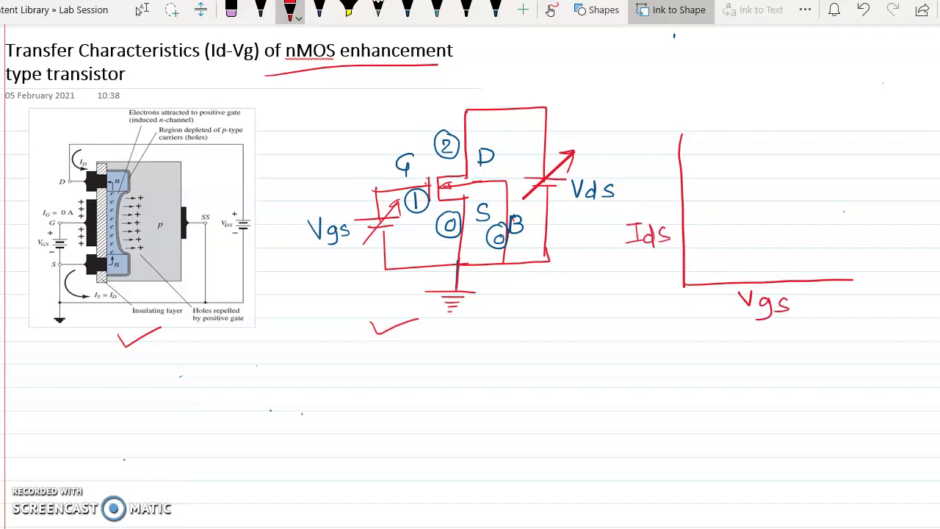
pyautogui.moveTo(673, 146); pyautogui.dragTo(691, 147)
pyautogui.moveTo(843, 273)
pyautogui.mouseDown()
pyautogui.moveTo(856, 280)
pyautogui.moveTo(844, 288)
pyautogui.mouseUp()
pyautogui.moveTo(686, 283)
pyautogui.mouseDown()
pyautogui.moveTo(759, 263)
pyautogui.moveTo(821, 168)
pyautogui.mouseUp()
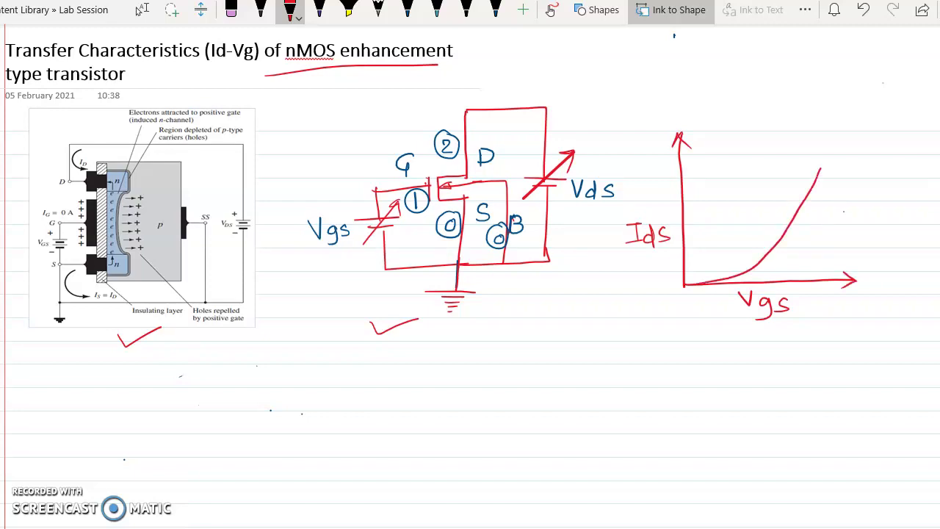
pyautogui.moveTo(803, 216)
pyautogui.mouseDown()
pyautogui.moveTo(810, 229)
pyautogui.moveTo(817, 213)
pyautogui.moveTo(830, 229)
pyautogui.moveTo(837, 220)
pyautogui.moveTo(875, 221)
pyautogui.moveTo(895, 200)
pyautogui.mouseUp()
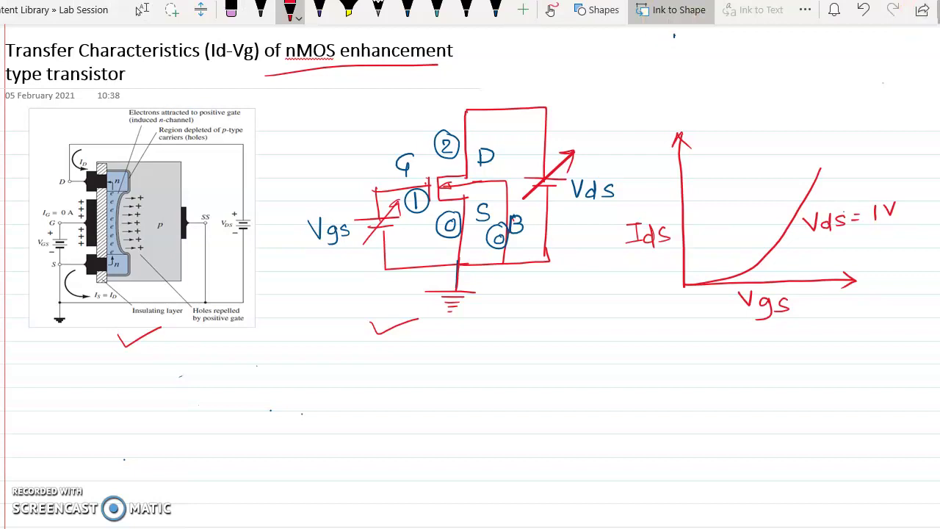
pyautogui.click(922, 9)
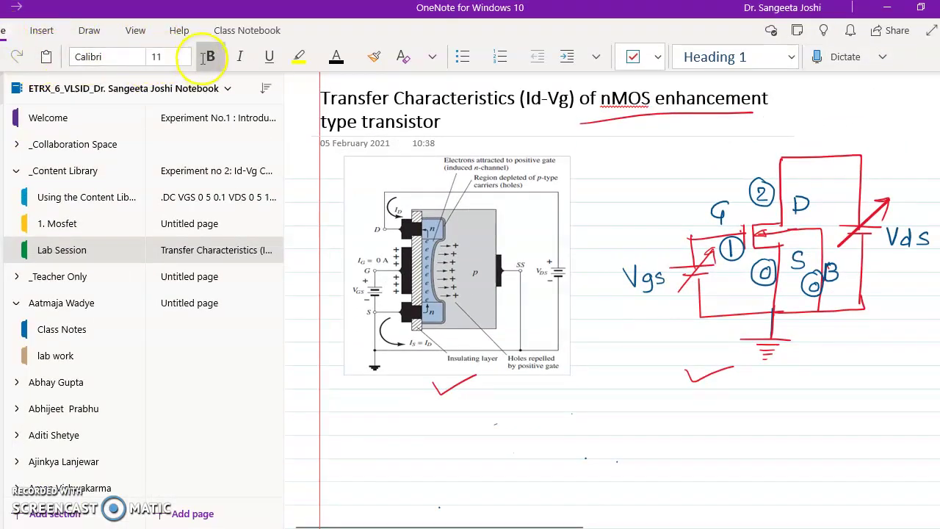
pyautogui.click(185, 56)
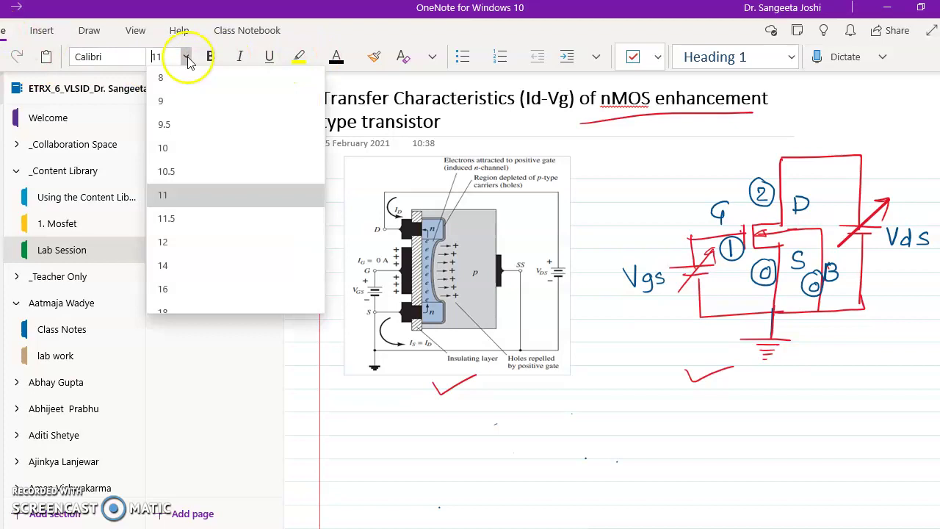
pyautogui.click(163, 265)
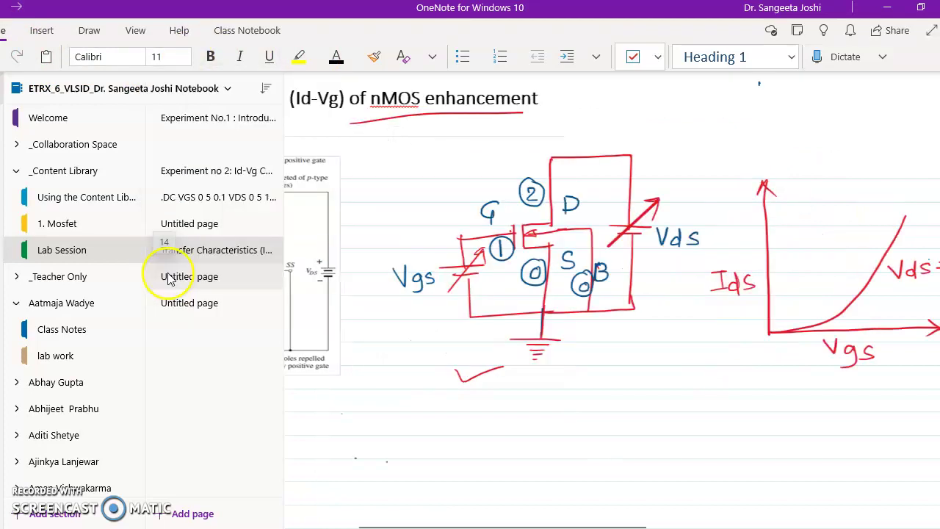
pyautogui.click(376, 429)
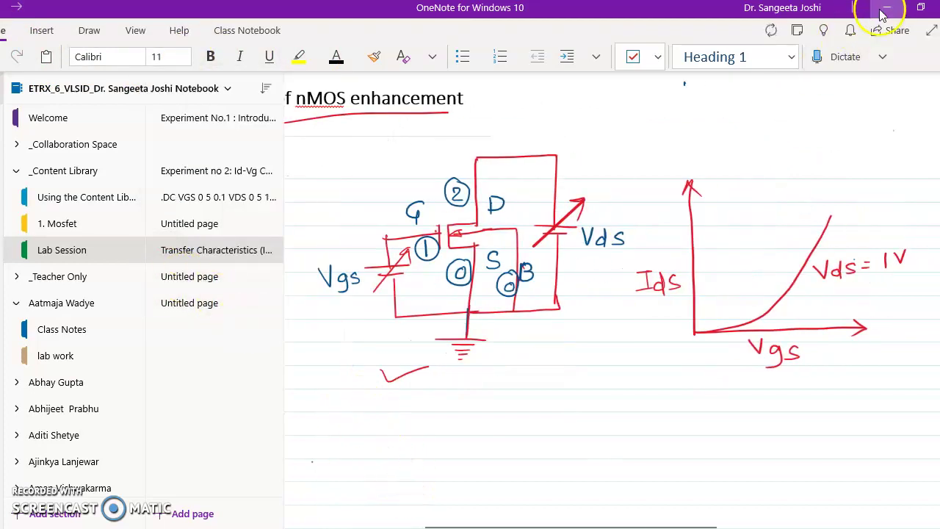
pyautogui.click(931, 30)
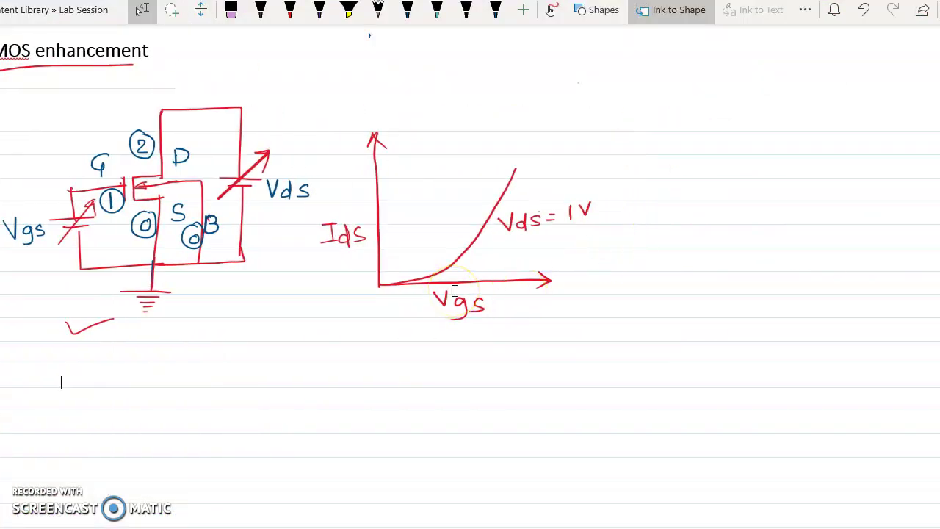
# - Type the heading 'NGSPICE Coding' below the circuit and start a new line
pyautogui.write('NGSP')
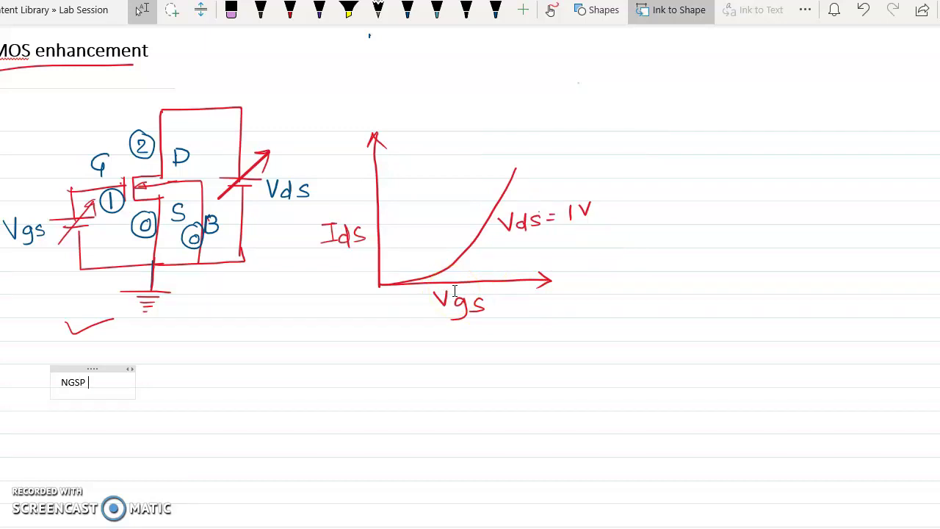
pyautogui.write('ICE Coding')
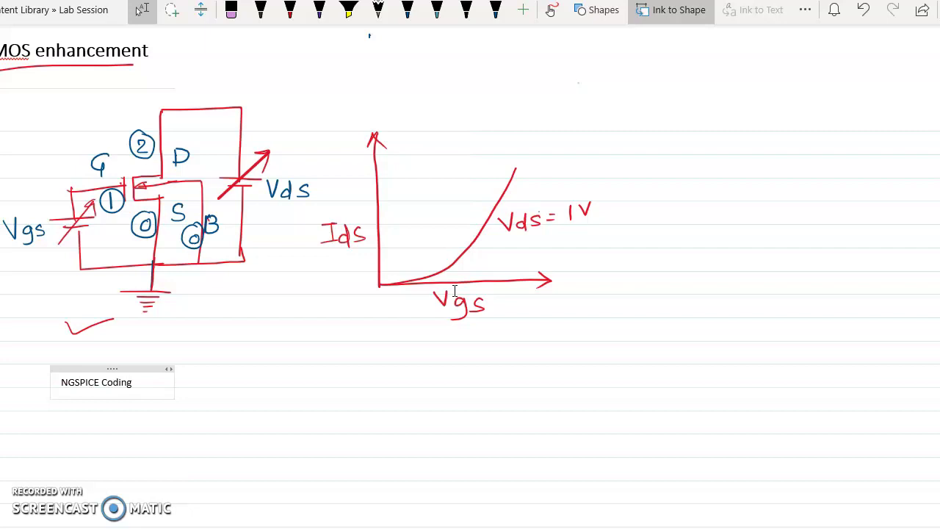
pyautogui.click(496, 346)
pyautogui.press('Return')
# - Add the comment lines '*Id-Vg char of nMOS enhancement type MOSFET' and '*Potential'
pyautogui.click(498, 343)
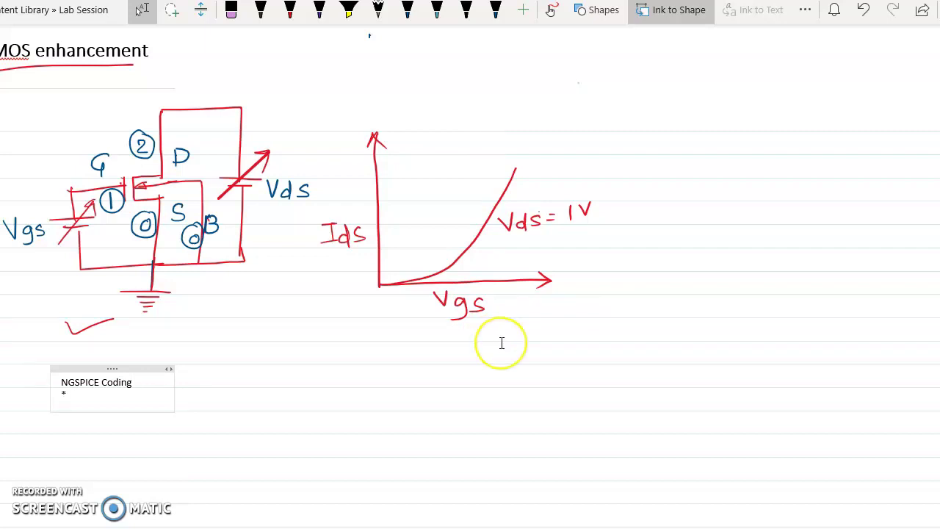
pyautogui.write('*Id-VG')
pyautogui.press('BackSpace')
pyautogui.write('g char of n')
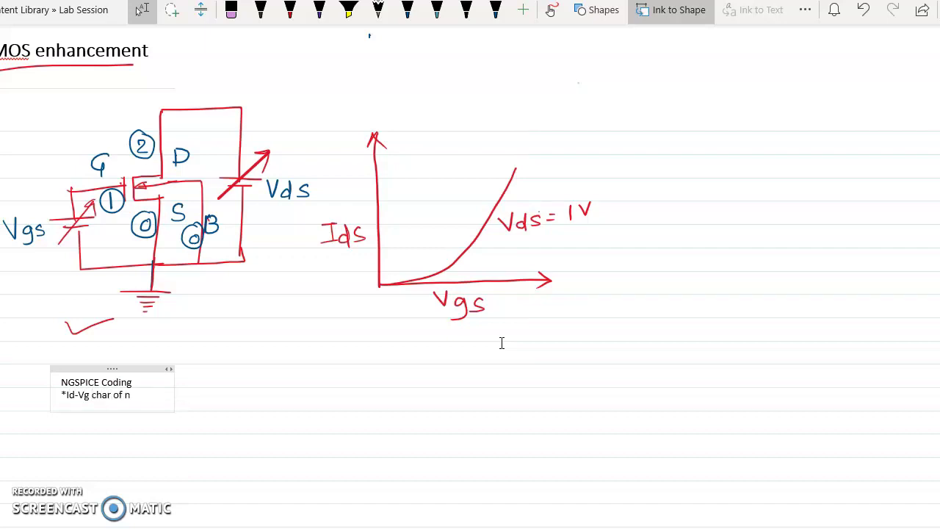
pyautogui.write('MOS enh')
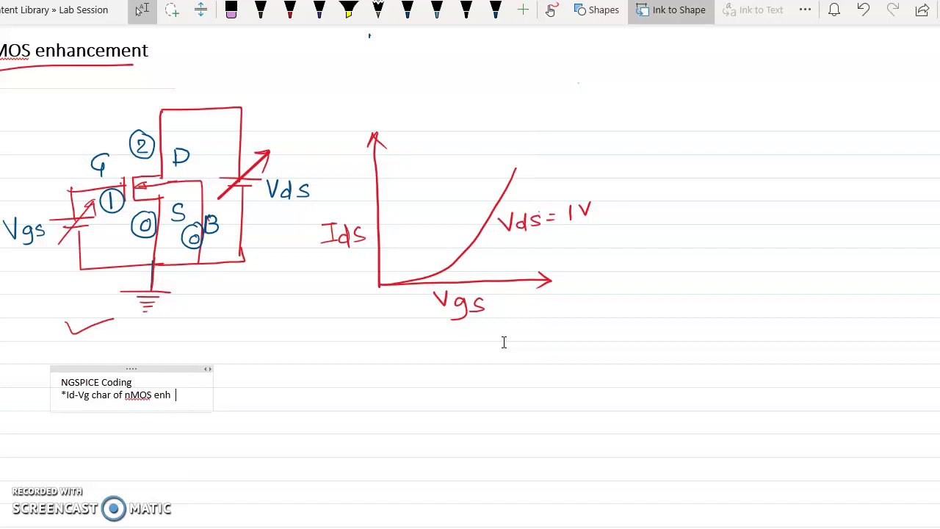
pyautogui.write('ancement type MOSFET')
pyautogui.press('Return')
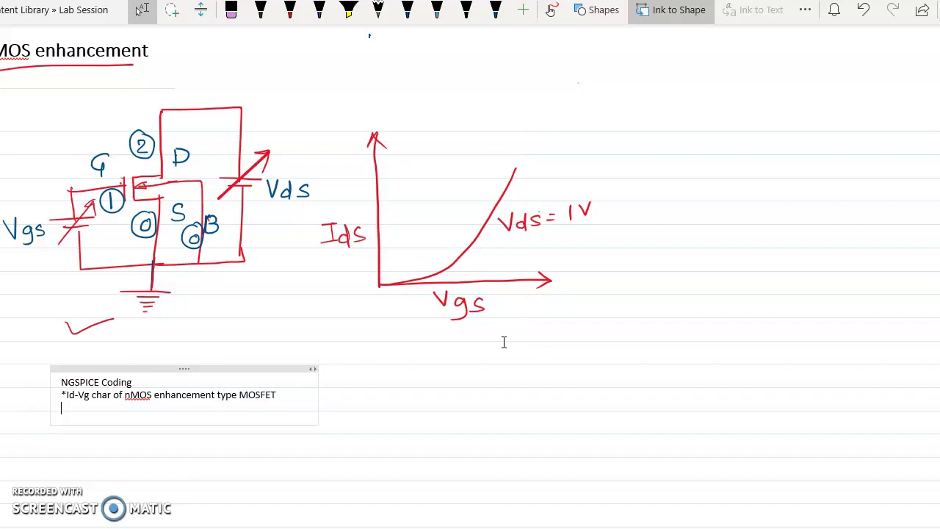
pyautogui.write('*Potentials')
# - Change the comment to '*Define Potentials' and start a new line below it
pyautogui.click(67, 408)
pyautogui.write('Define')
pyautogui.click(151, 409)
pyautogui.press('Return')
# - Type the source lines 'Vgs 1 0 DC 0' and 'Vds 2 0 DC 0'
pyautogui.write('V')
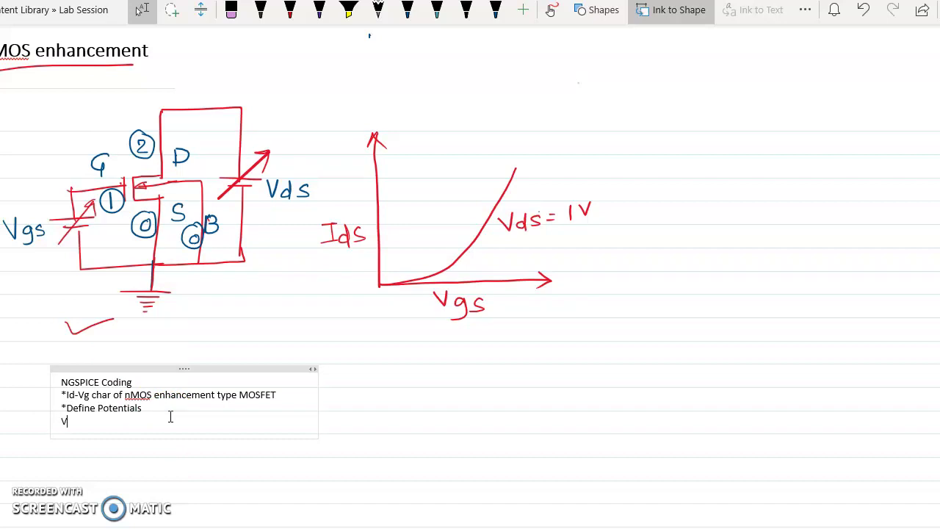
pyautogui.write('gs')
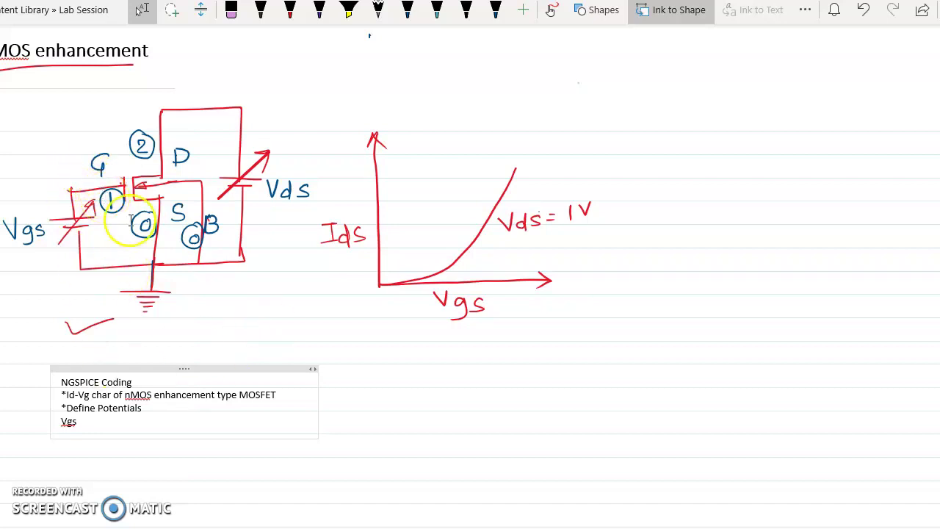
pyautogui.write('1')
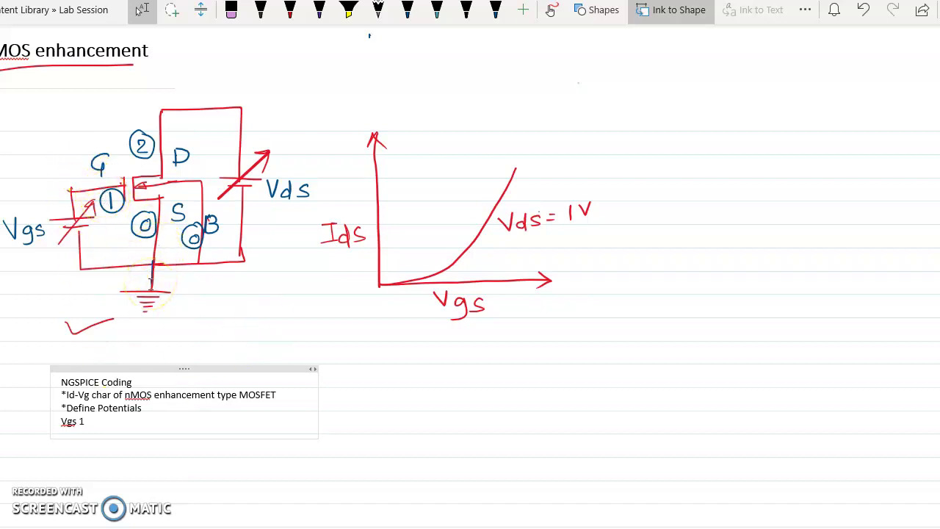
pyautogui.write(' 0 DC 0')
pyautogui.press('Return')
pyautogui.write('Vds')
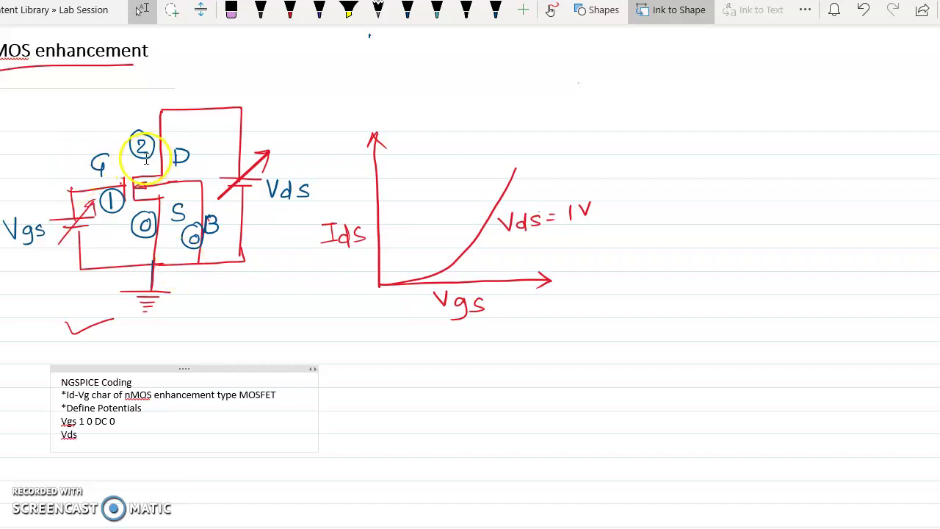
pyautogui.write(' 2')
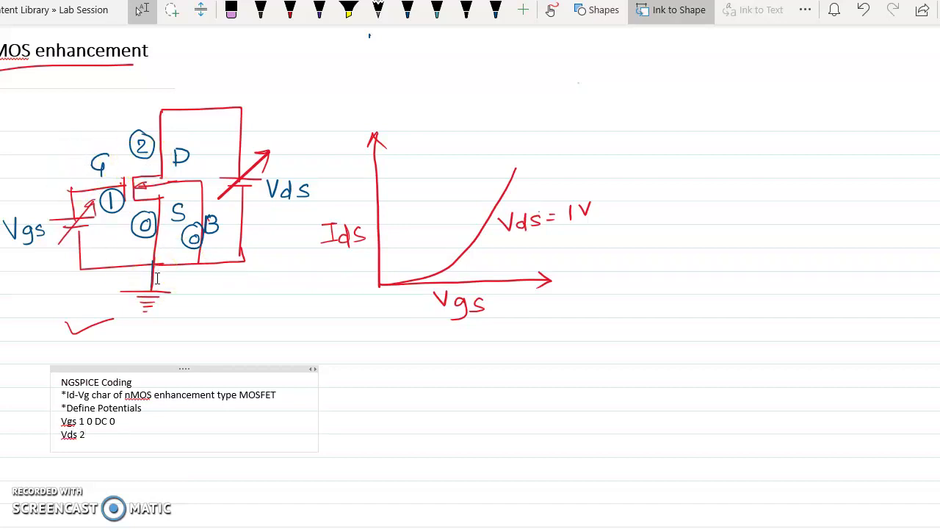
pyautogui.write(' 0')
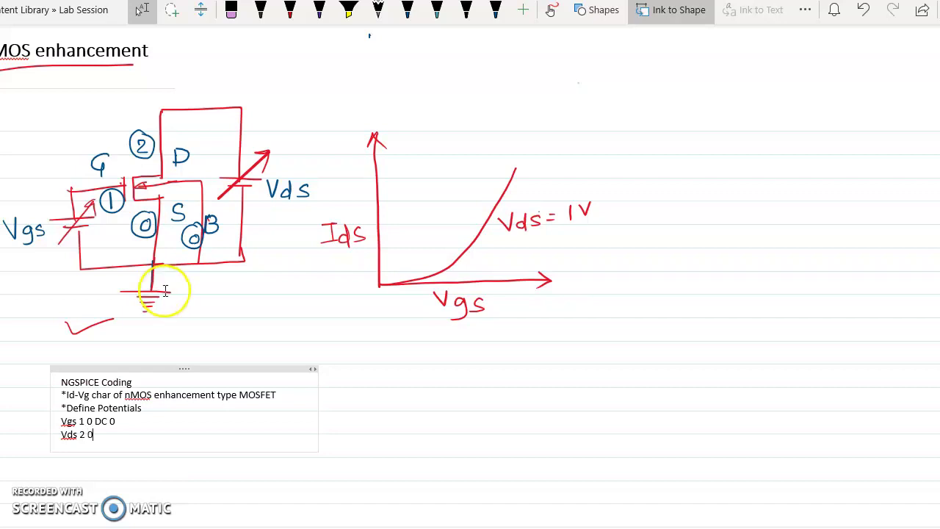
pyautogui.write(' DC')
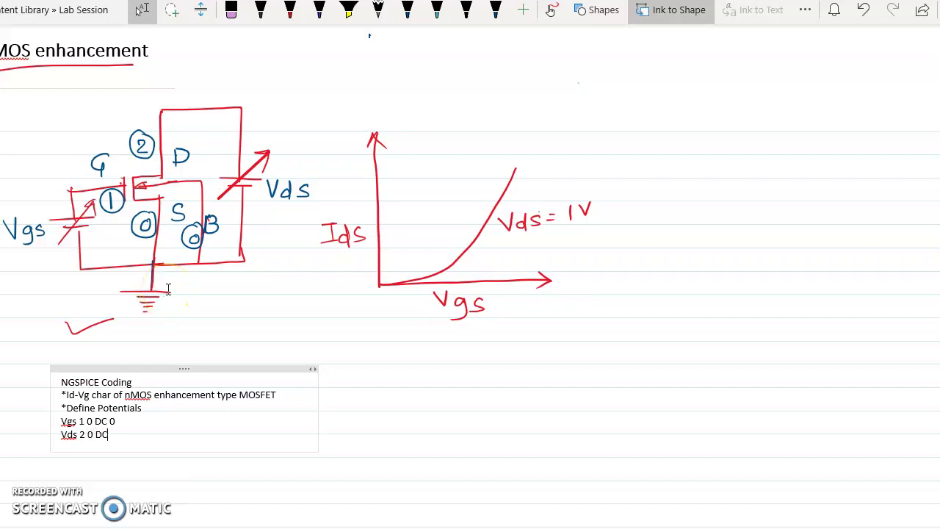
pyautogui.write(' 0')
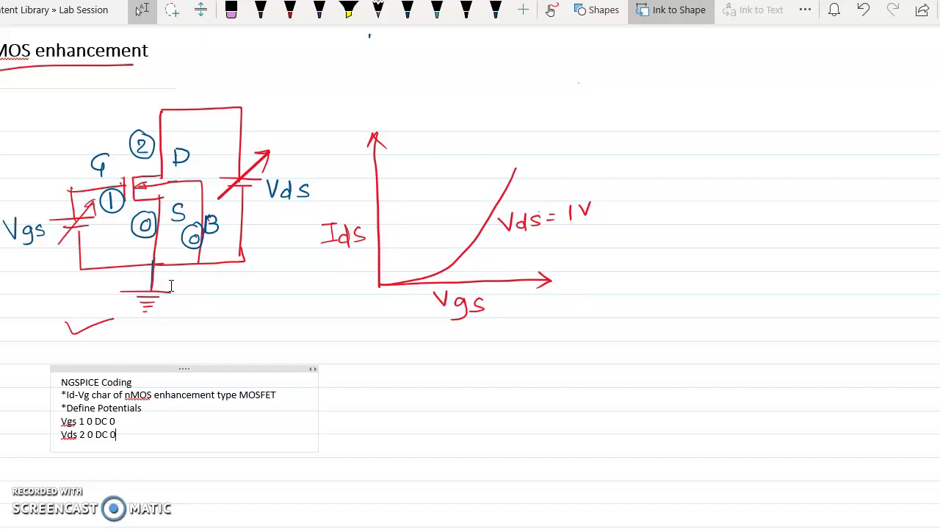